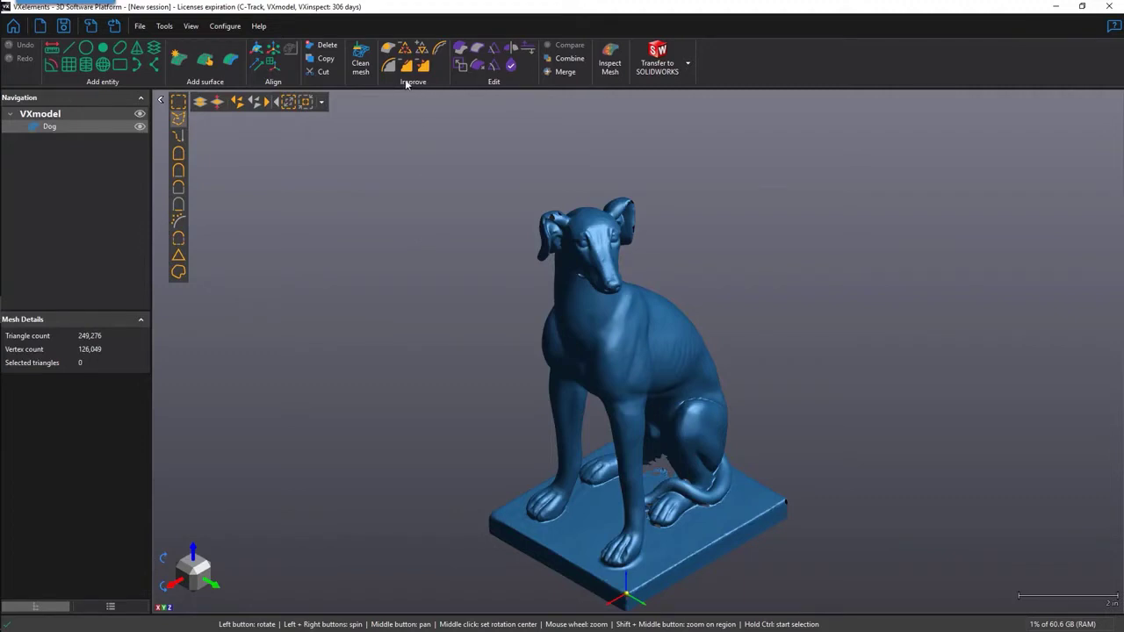
Start Fill Holes on the dog mesh and rotate it to inspect the 35 pink hole boundaries
{"action": "left_click", "coordinate": [384, 46]}
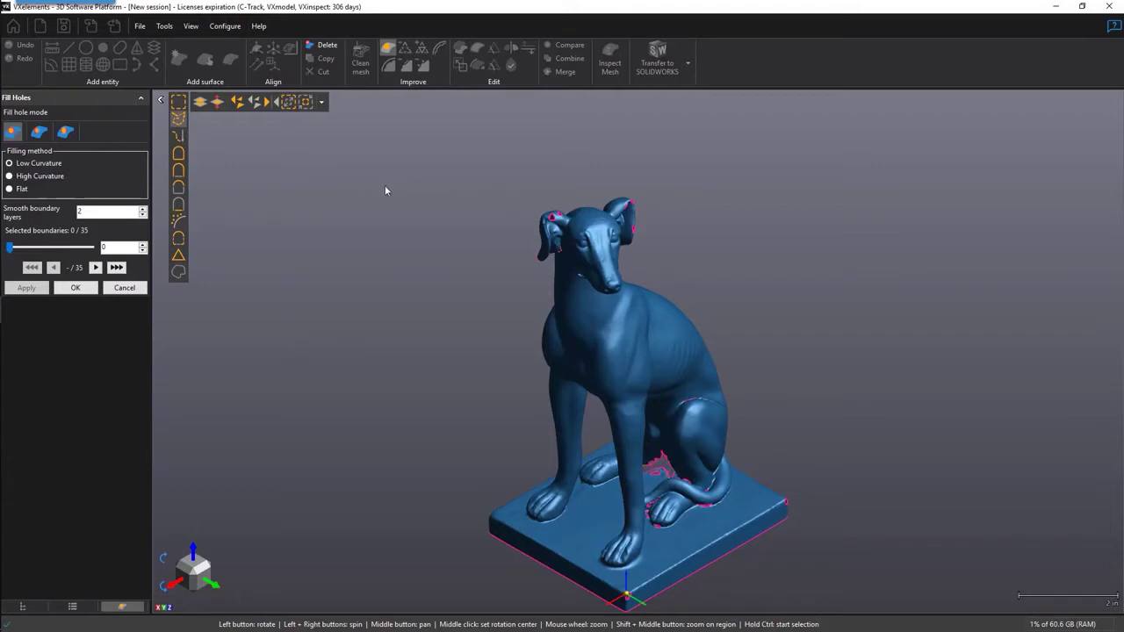
{"action": "left_click_drag", "start_coordinate": [550, 317], "coordinate": [528, 283]}
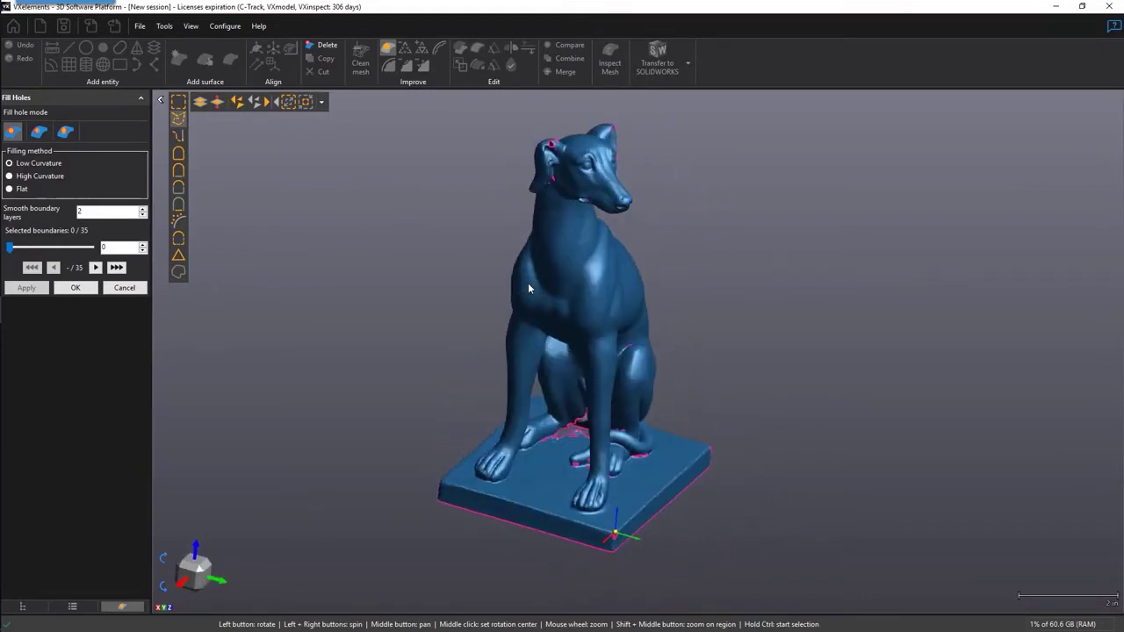
{"action": "left_click_drag", "start_coordinate": [528, 287], "coordinate": [528, 288]}
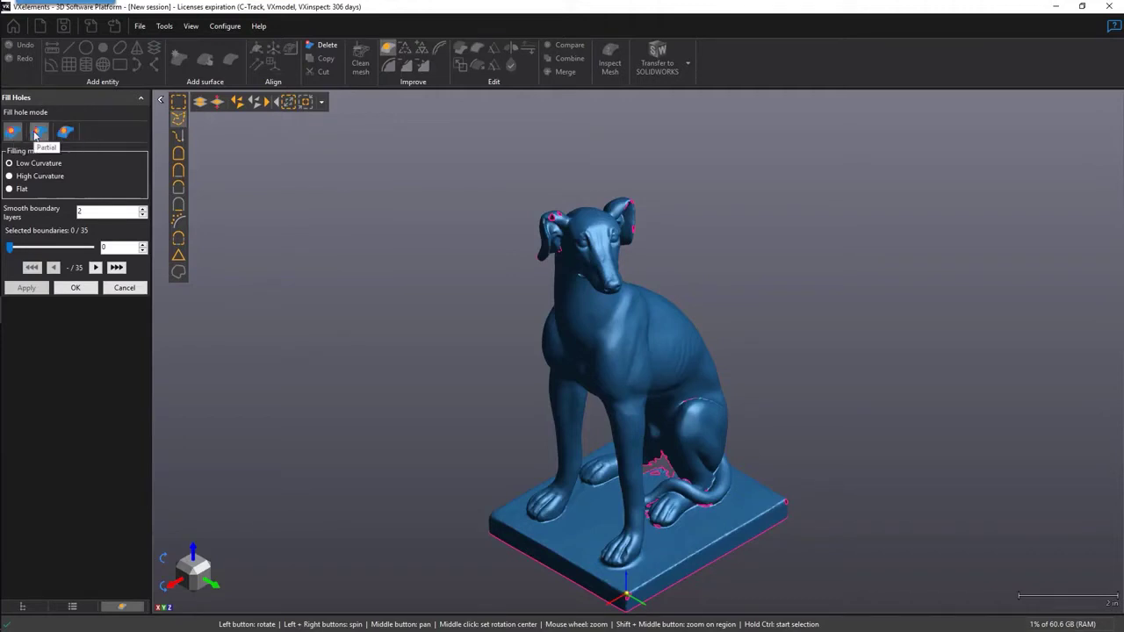
In Whole mode, fill the small holes on the dog's left and right ears
{"action": "left_click", "coordinate": [69, 136]}
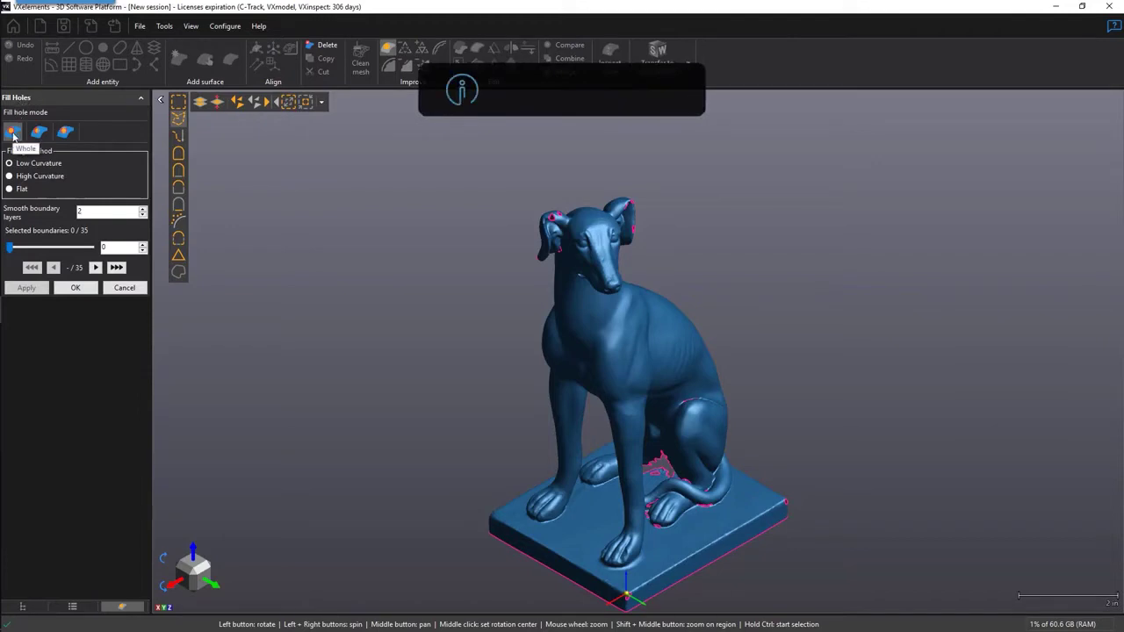
{"action": "left_click", "coordinate": [555, 224]}
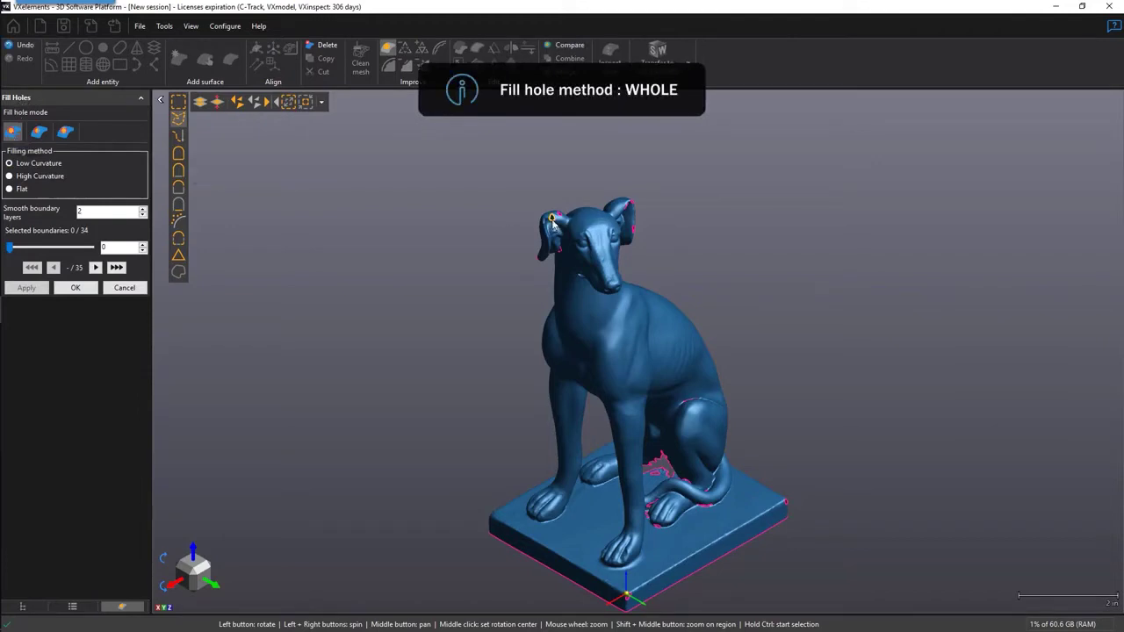
{"action": "left_click", "coordinate": [633, 209]}
{"action": "left_click", "coordinate": [633, 209]}
Set the selected-boundaries count to 20 to pick the 20 smallest remaining holes
{"action": "double_click", "coordinate": [126, 248]}
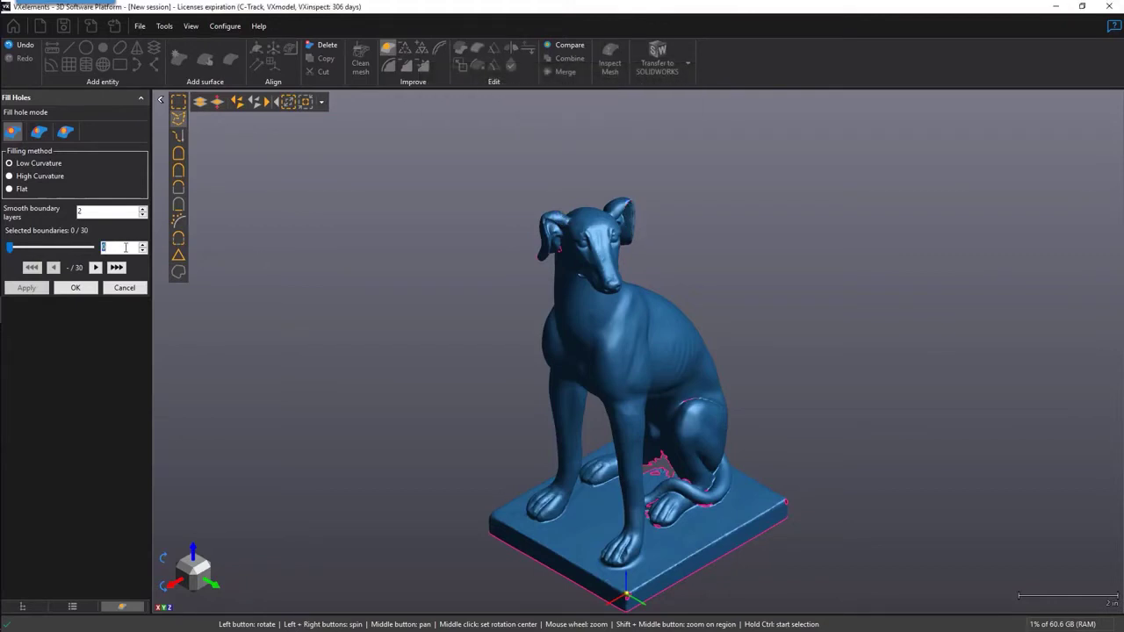
{"action": "type", "text": "20"}
{"action": "key", "text": "Return"}
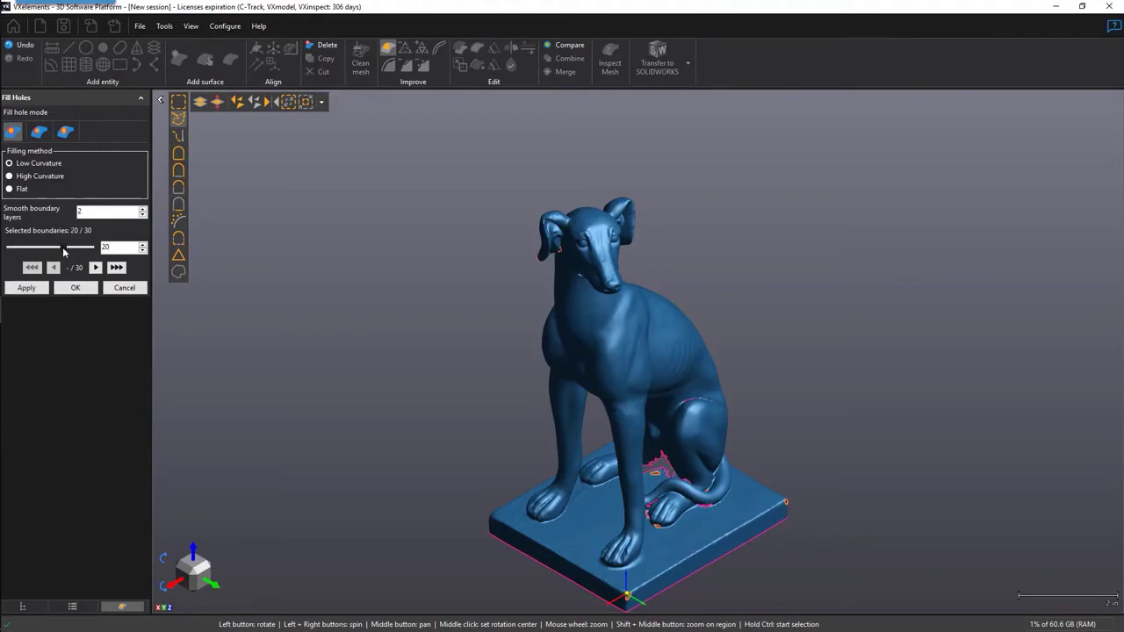
{"action": "left_click_drag", "start_coordinate": [550, 473], "coordinate": [580, 469]}
Apply the fill to the 20 selected holes, then step through the remaining 10 boundaries down to the base underside
{"action": "left_click", "coordinate": [29, 293]}
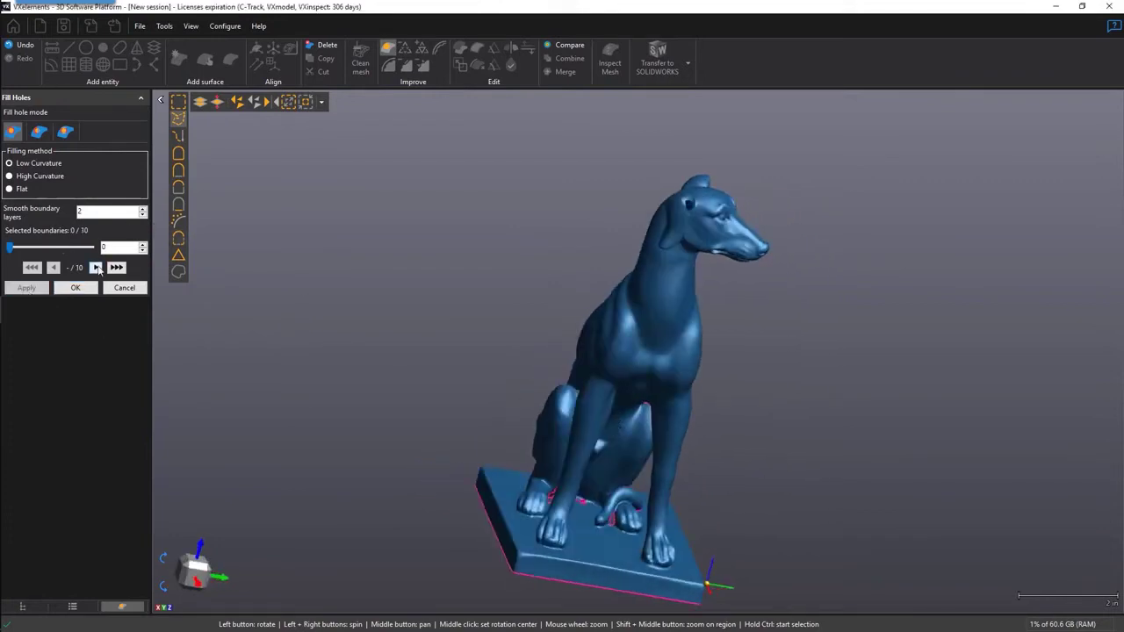
{"action": "left_click", "coordinate": [96, 267]}
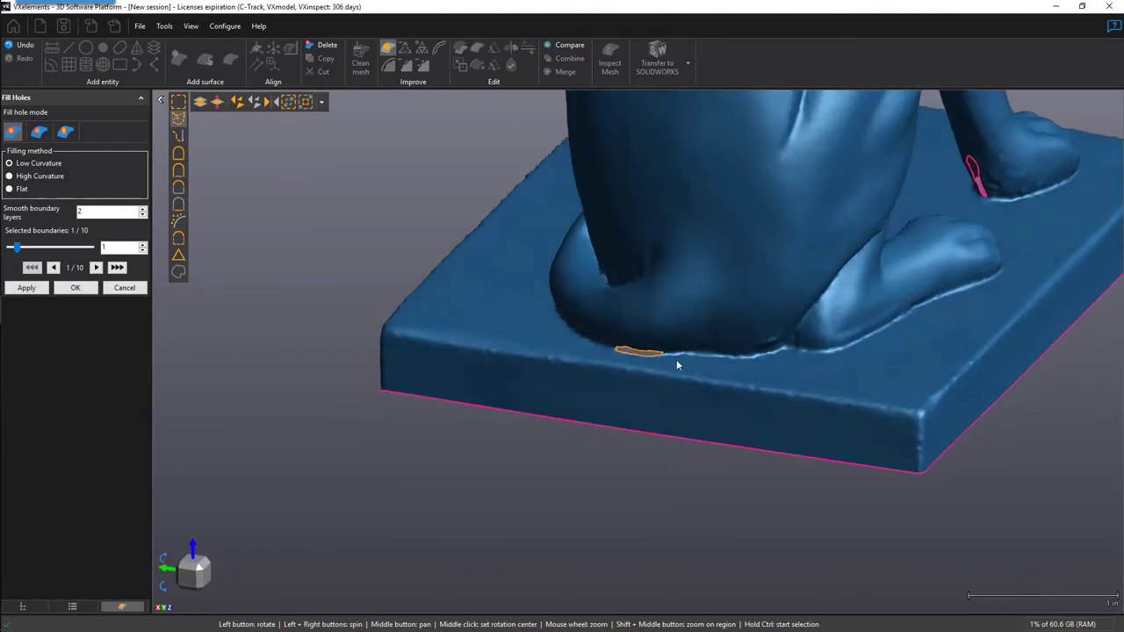
{"action": "left_click", "coordinate": [95, 267]}
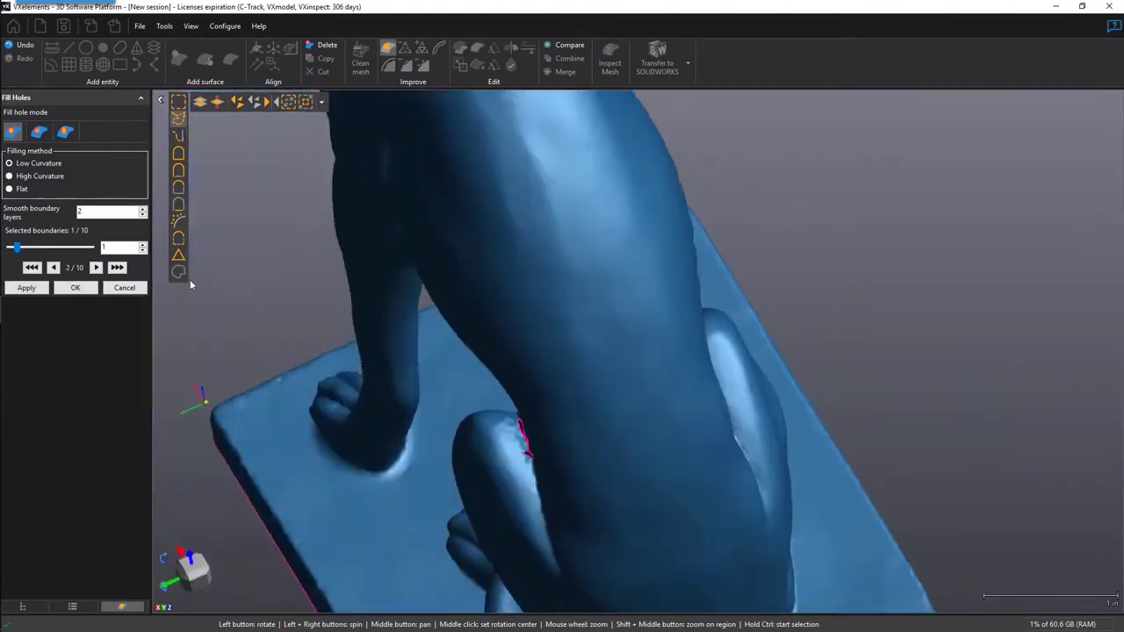
{"action": "left_click", "coordinate": [96, 267]}
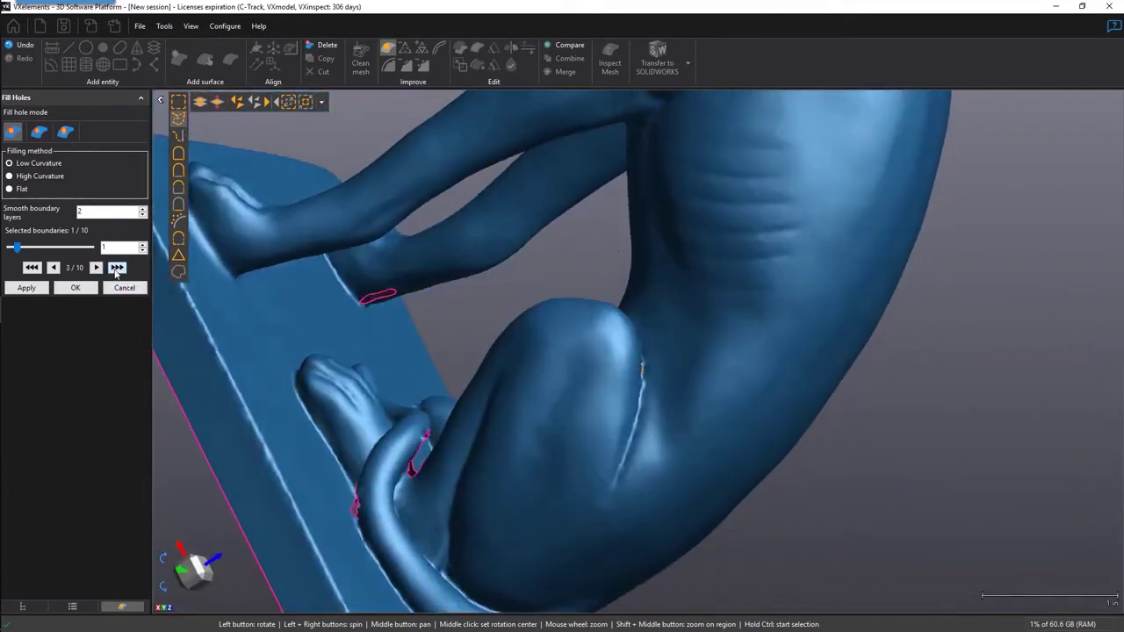
{"action": "left_click", "coordinate": [116, 268]}
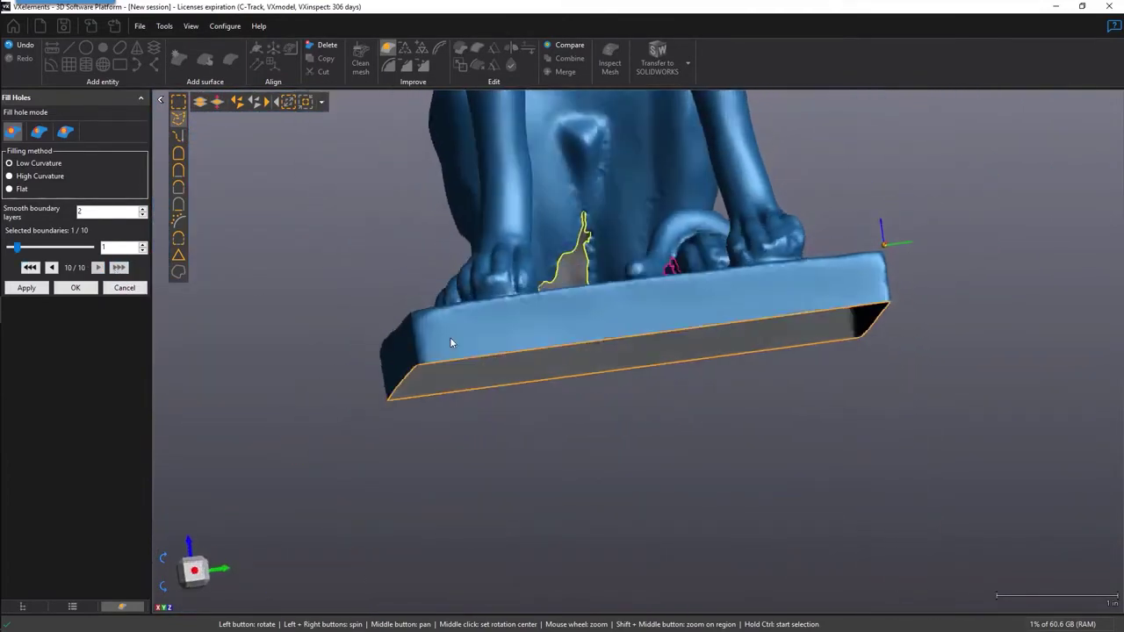
{"action": "left_click", "coordinate": [193, 590]}
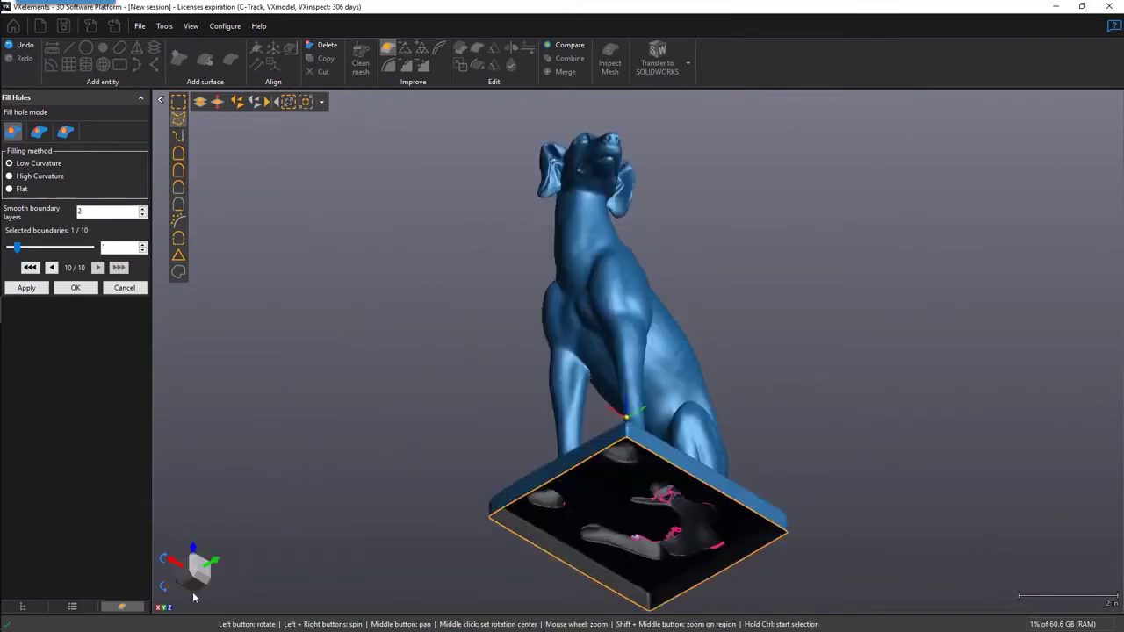
Try Low Curvature and High Curvature fills on the base bottom, undoing each
{"action": "left_click", "coordinate": [10, 164]}
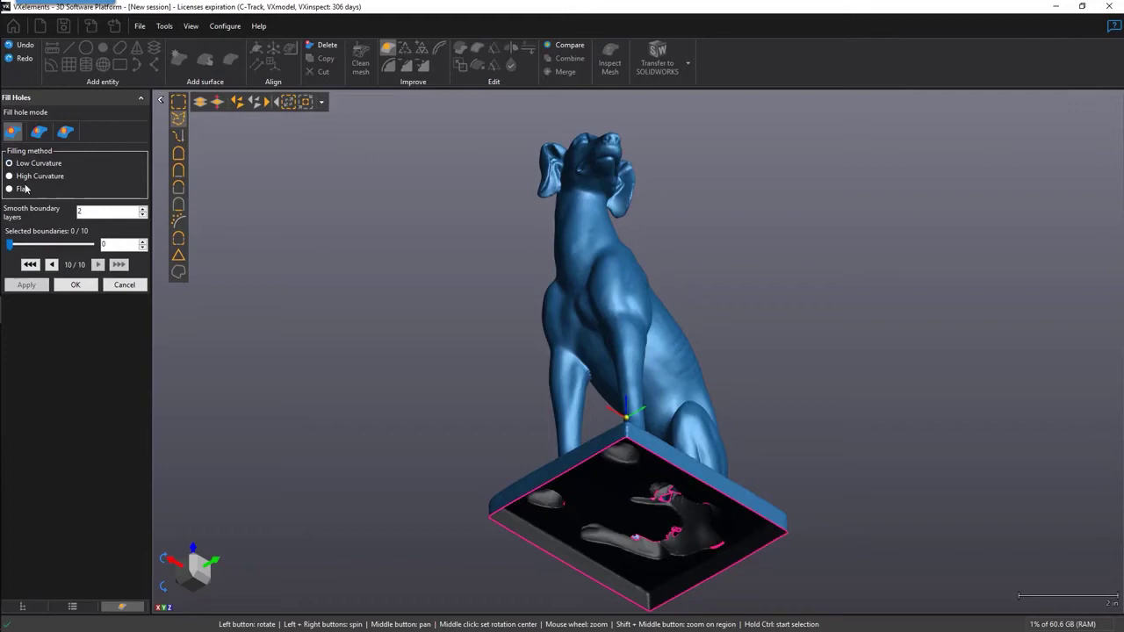
{"action": "left_click", "coordinate": [606, 454]}
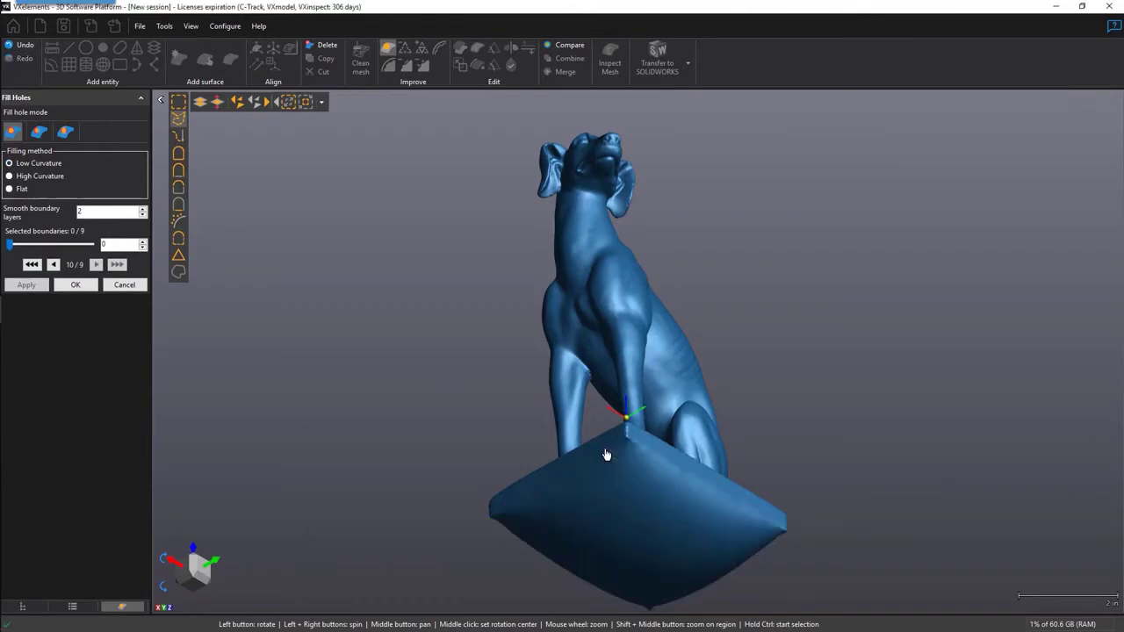
{"action": "key", "text": "ctrl+z"}
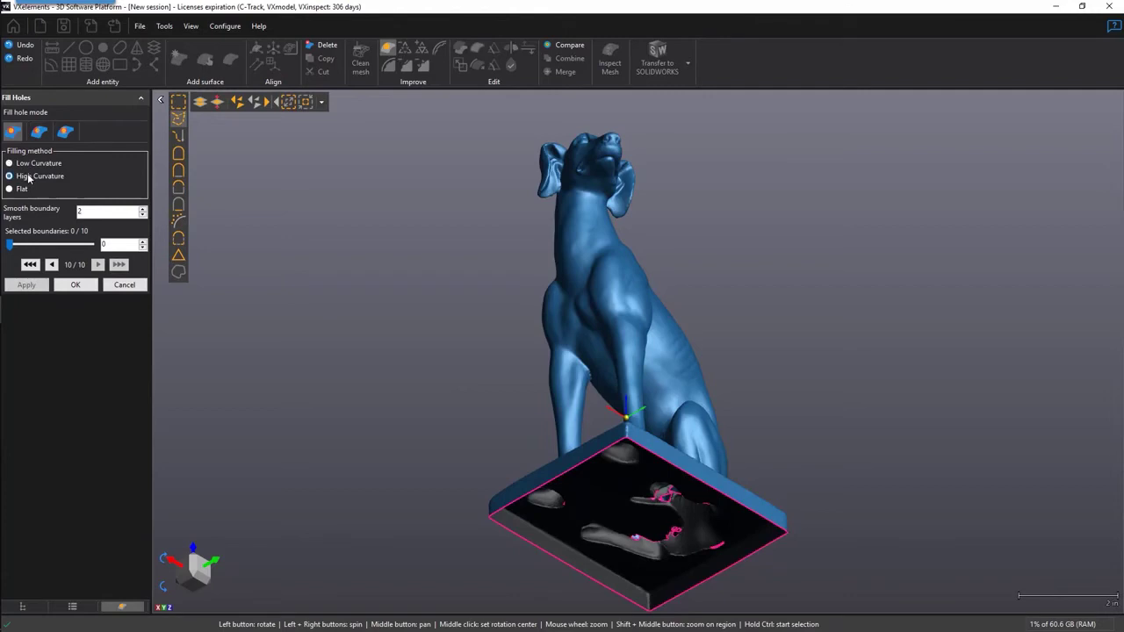
{"action": "left_click", "coordinate": [568, 468]}
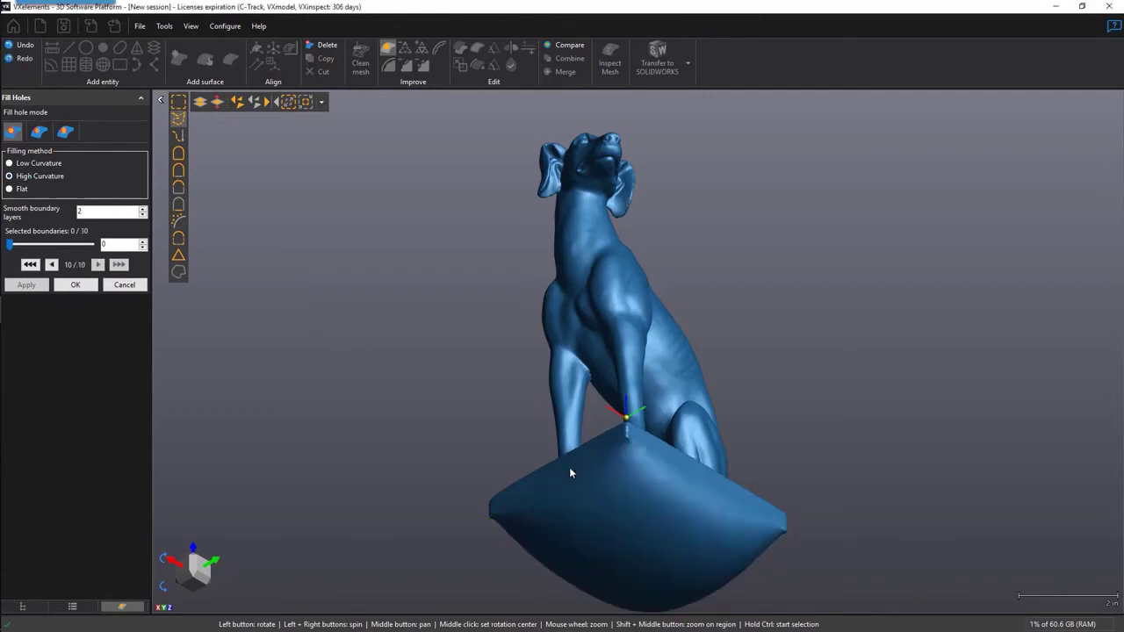
{"action": "key", "text": "ctrl+z"}
Switch to Flat filling, try it on the base bottom and undo, then click the base hole again
{"action": "left_click", "coordinate": [19, 191]}
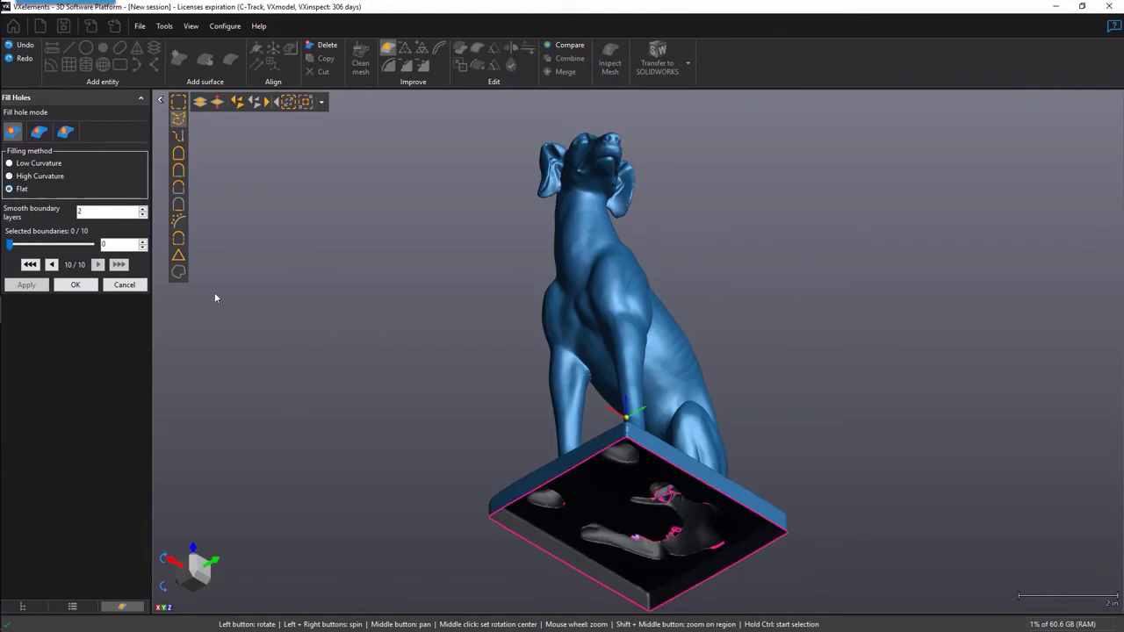
{"action": "left_click", "coordinate": [576, 470]}
{"action": "key", "text": "ctrl+z"}
{"action": "left_click", "coordinate": [569, 475]}
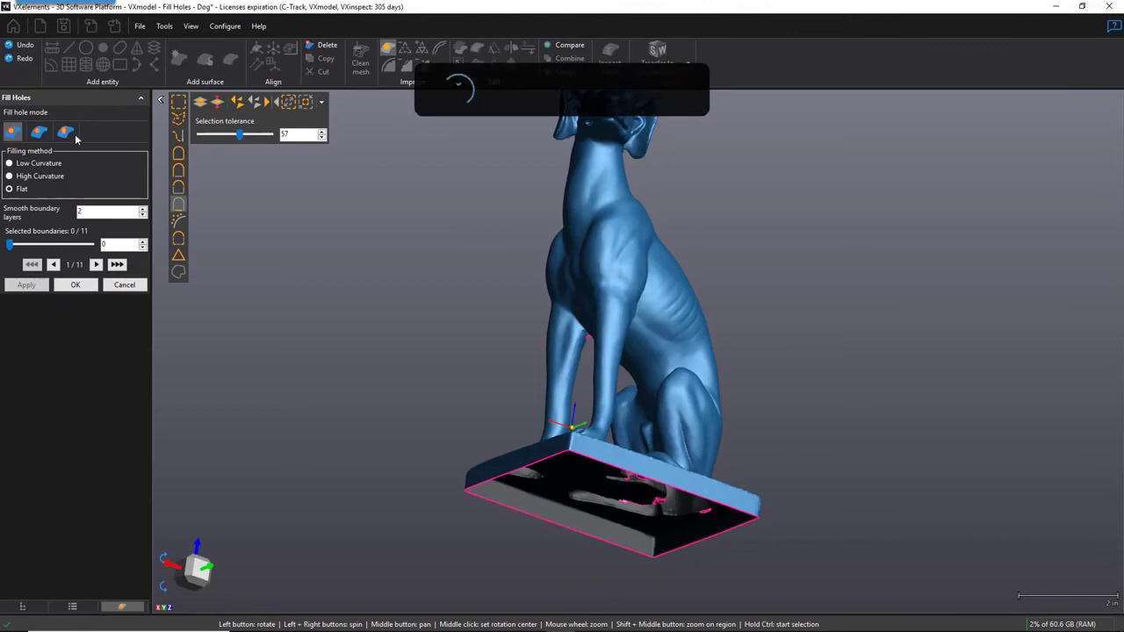
In Partial mode, close the lower-left section of the base opening between two boundary points
{"action": "left_click", "coordinate": [39, 132]}
{"action": "left_click_drag", "start_coordinate": [413, 298], "coordinate": [408, 380]}
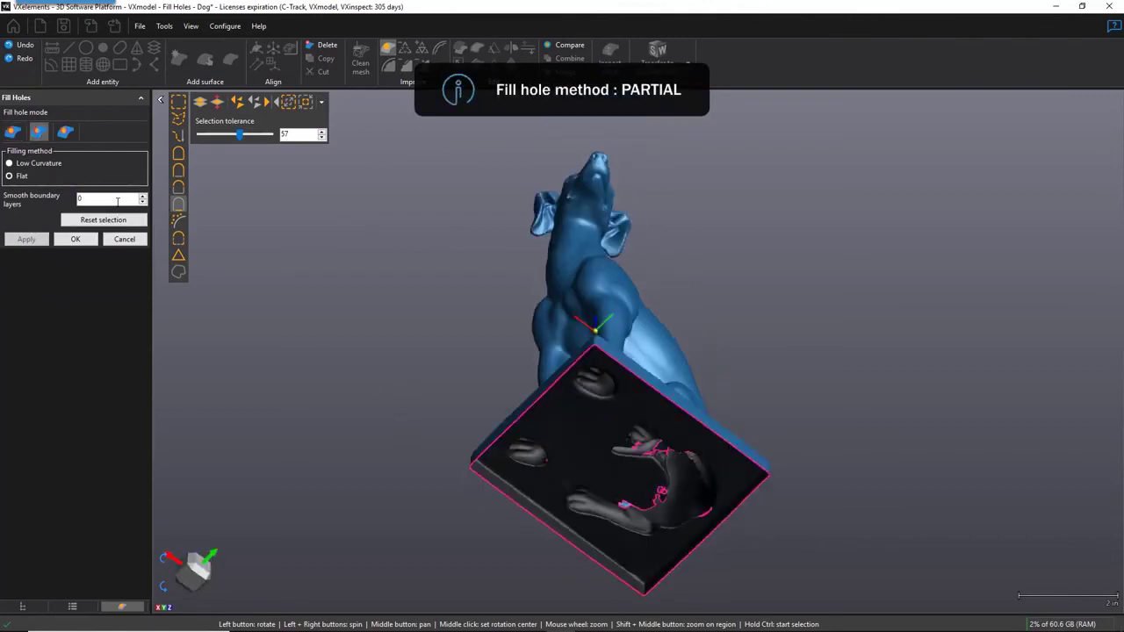
{"action": "left_click", "coordinate": [541, 397]}
{"action": "left_click", "coordinate": [707, 539]}
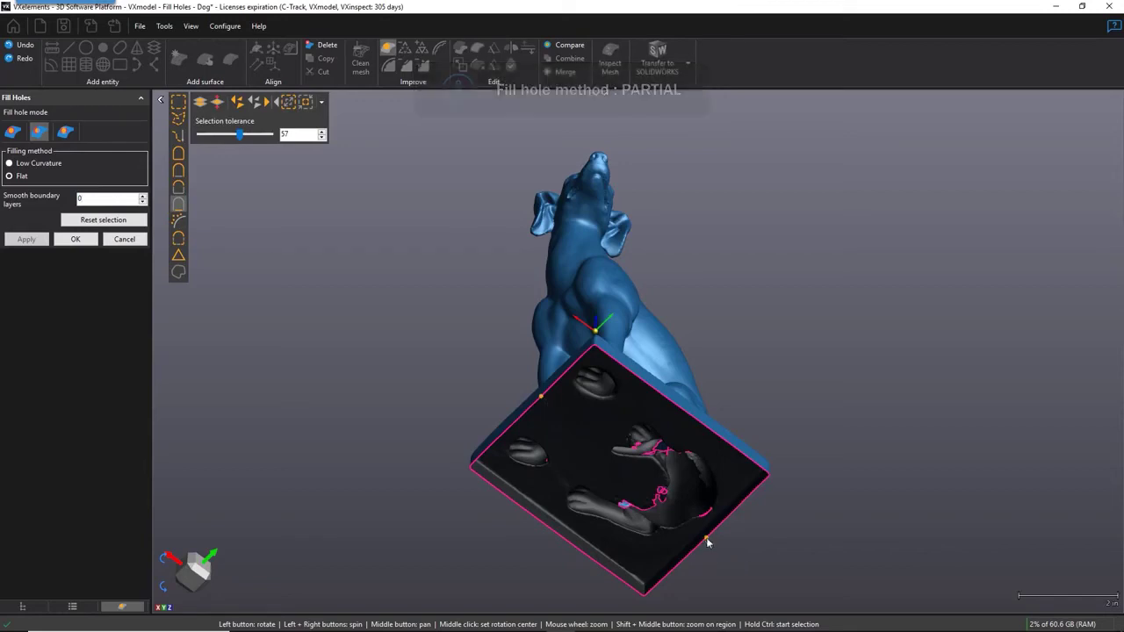
{"action": "left_click", "coordinate": [571, 548]}
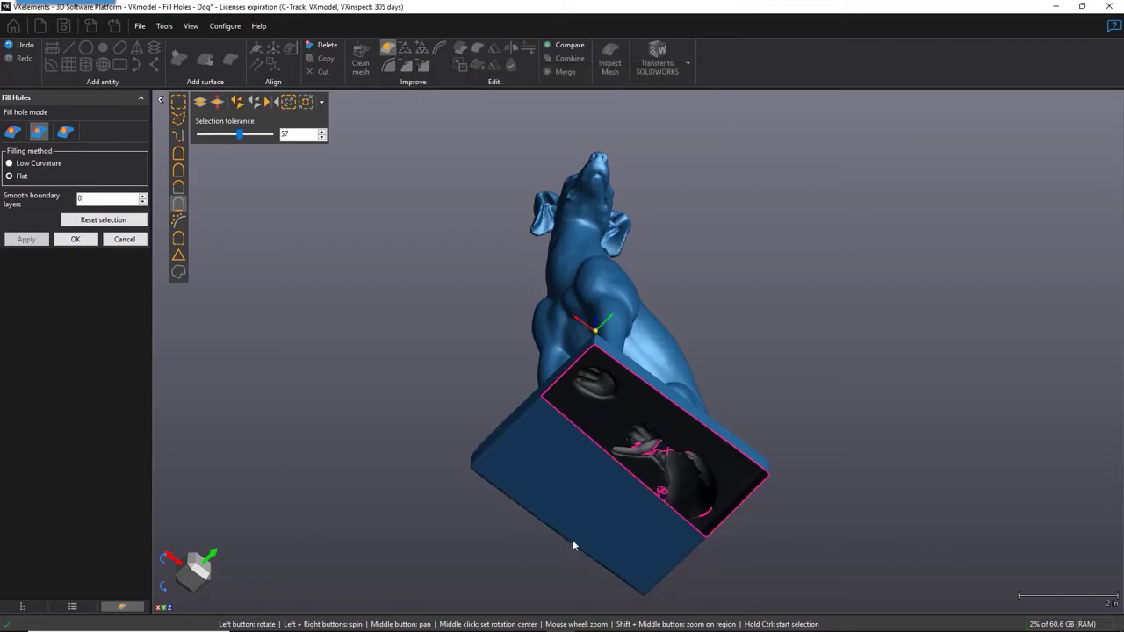
Close a second section of the base opening, then switch to Bridge mode
{"action": "left_click", "coordinate": [663, 397]}
{"action": "left_click", "coordinate": [739, 513]}
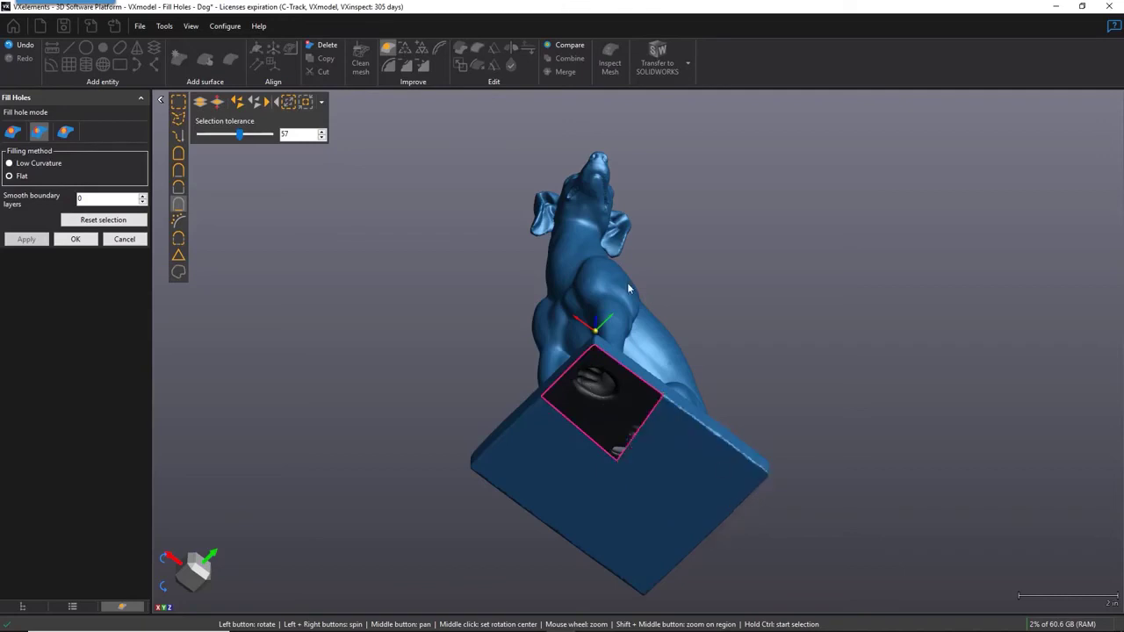
{"action": "left_click", "coordinate": [64, 136]}
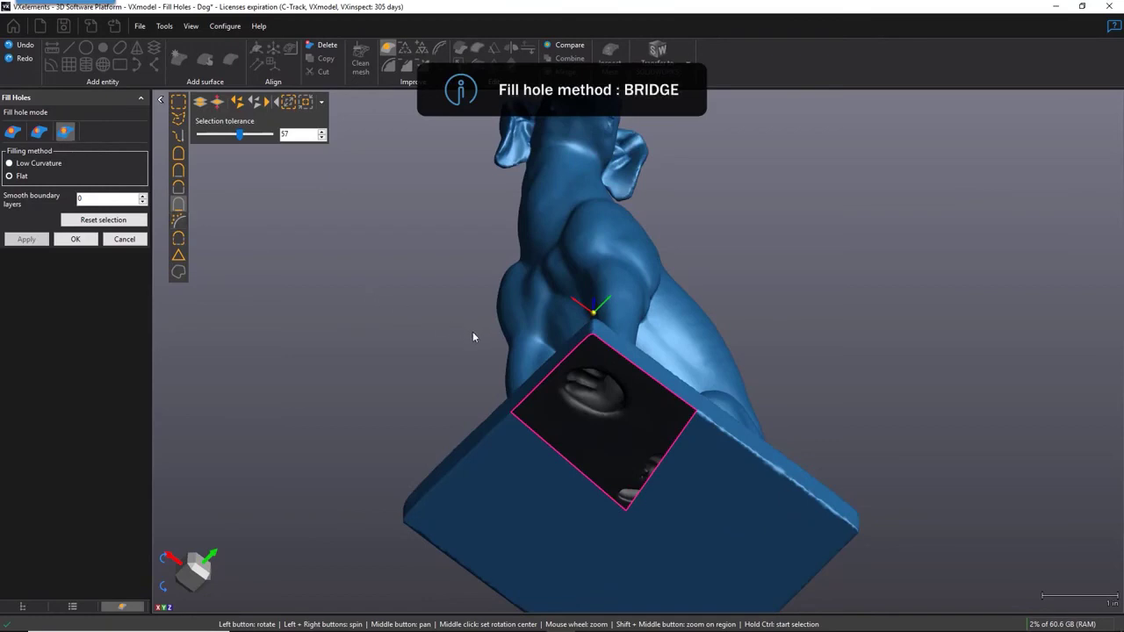
Bridge across the remaining square base opening from the left and right edges, leaving two narrow strips
{"action": "left_click_drag", "start_coordinate": [471, 341], "coordinate": [480, 339]}
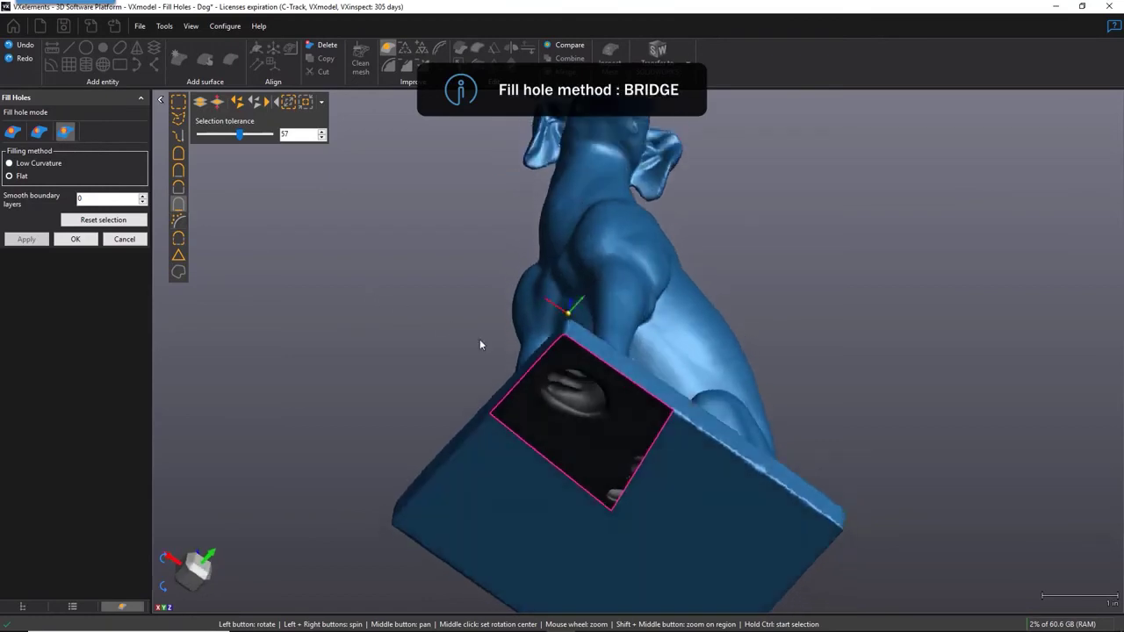
{"action": "left_click", "coordinate": [511, 389]}
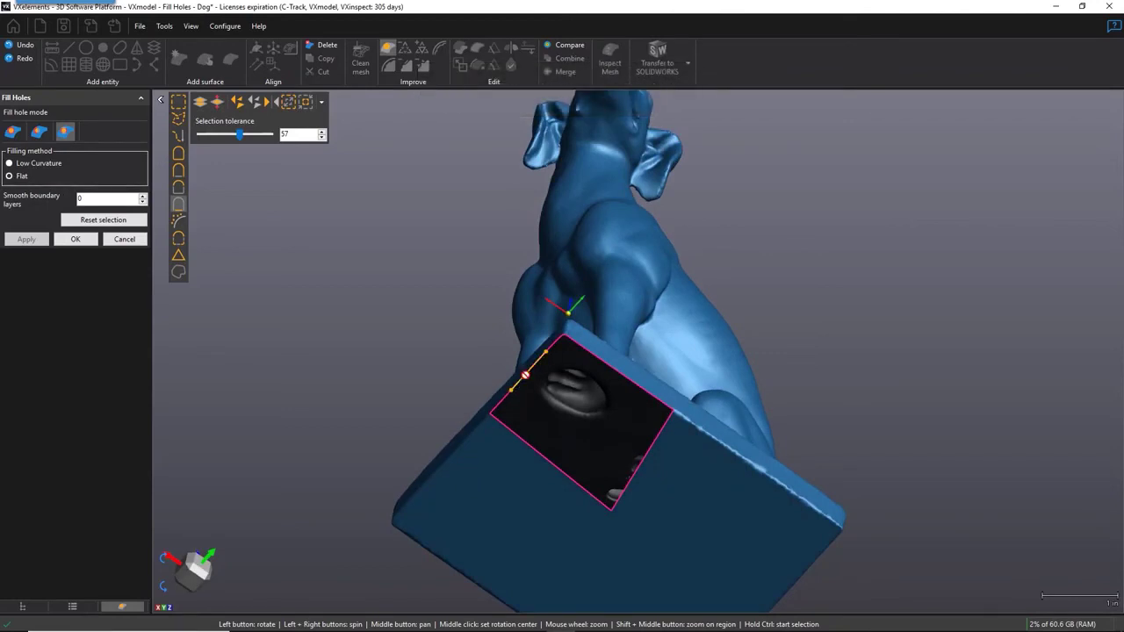
{"action": "left_click", "coordinate": [660, 434]}
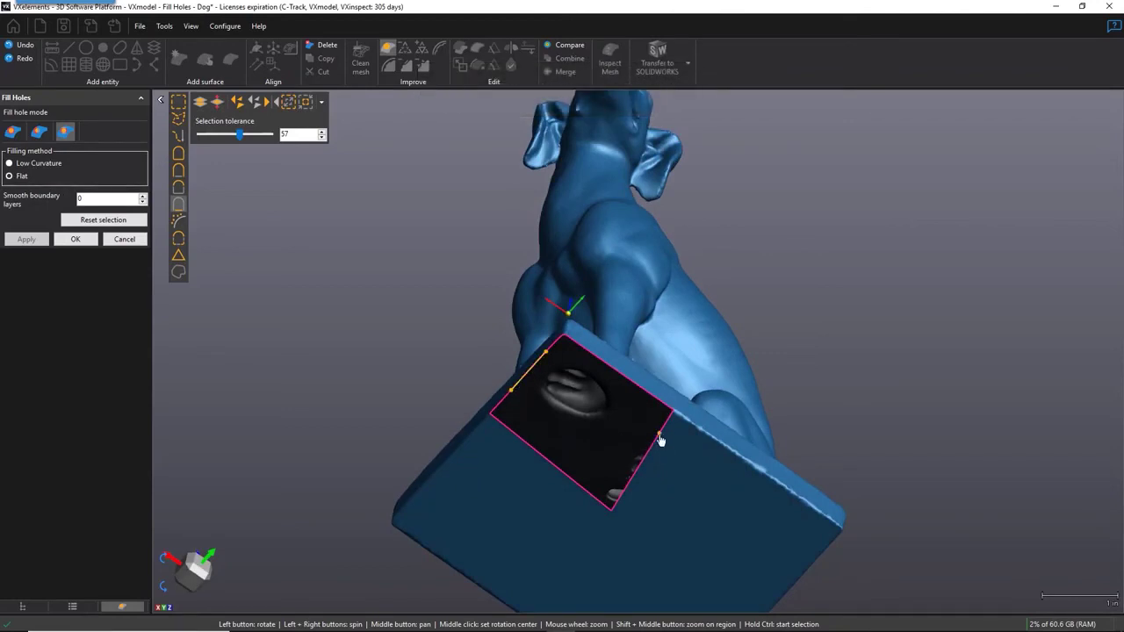
{"action": "left_click", "coordinate": [630, 482]}
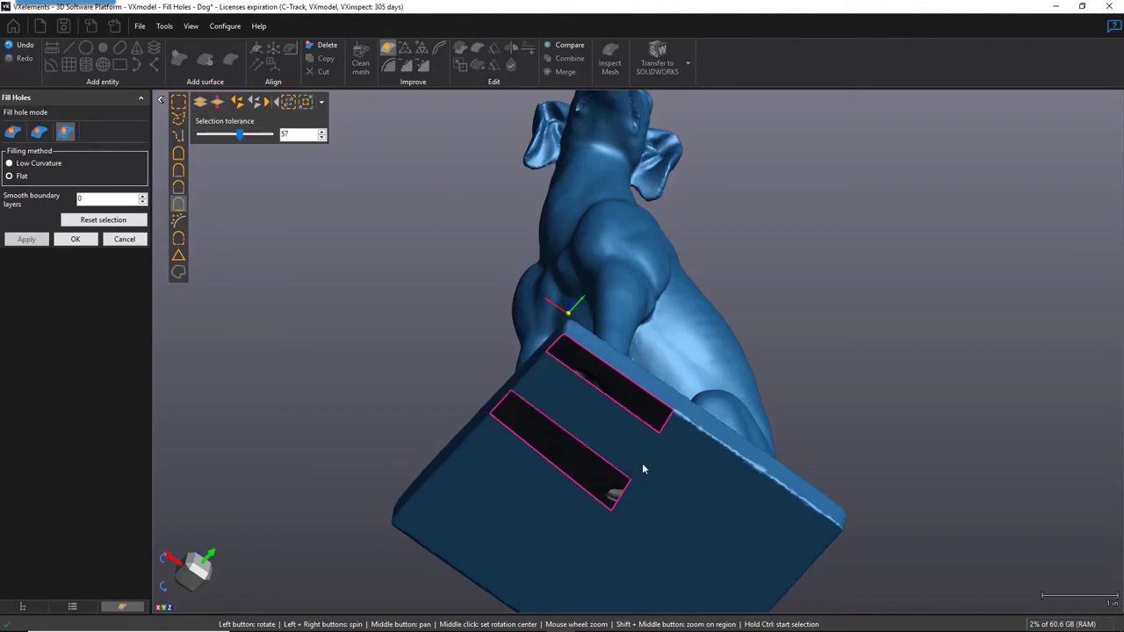